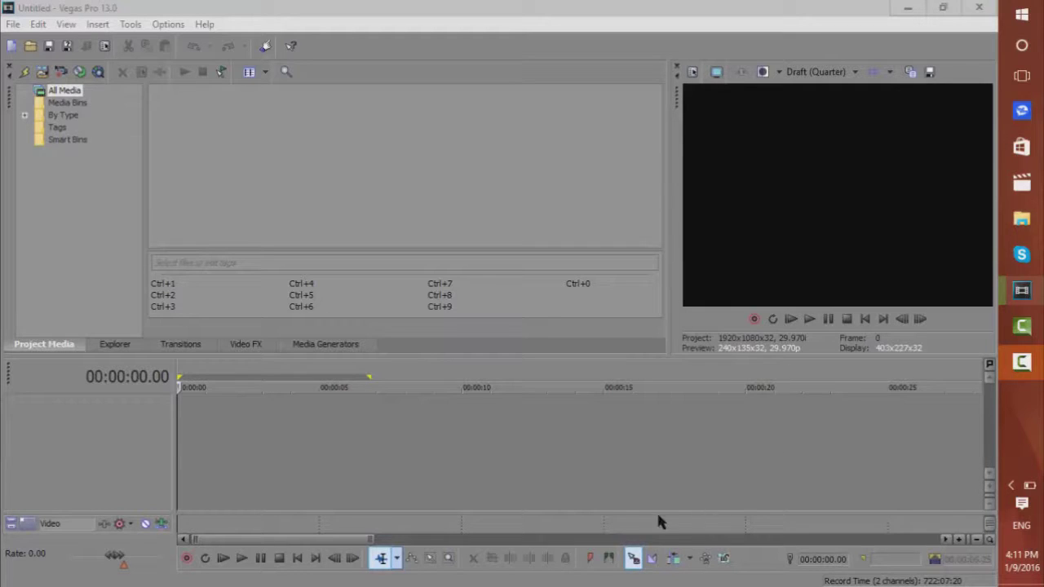
Step: Open the context menu of the empty track list in the untitled project
{"action": "right_click", "coordinate": [139, 465]}
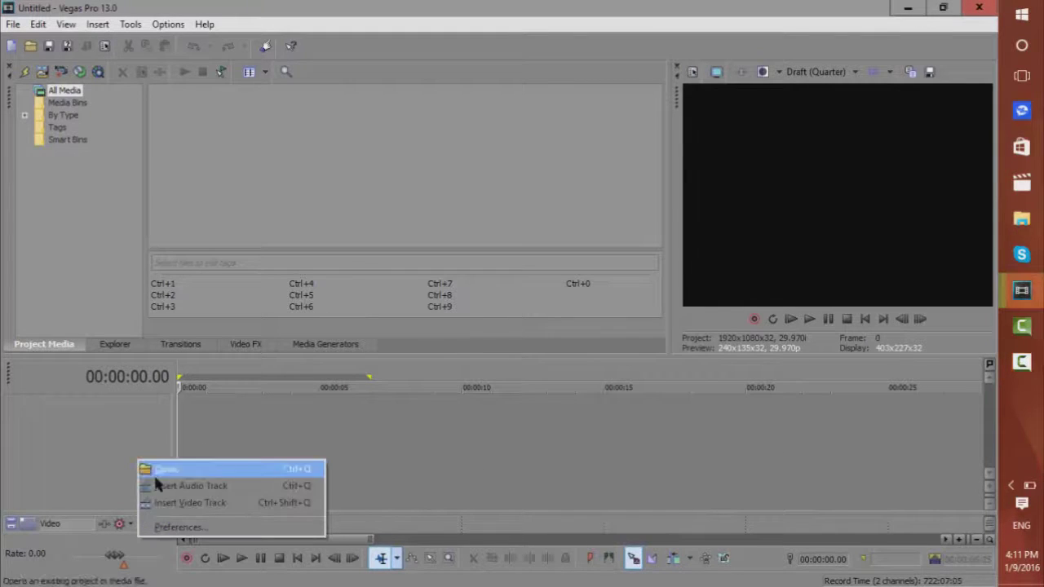
Step: Insert two video tracks into the project
{"action": "left_click", "coordinate": [171, 504]}
{"action": "right_click", "coordinate": [114, 478]}
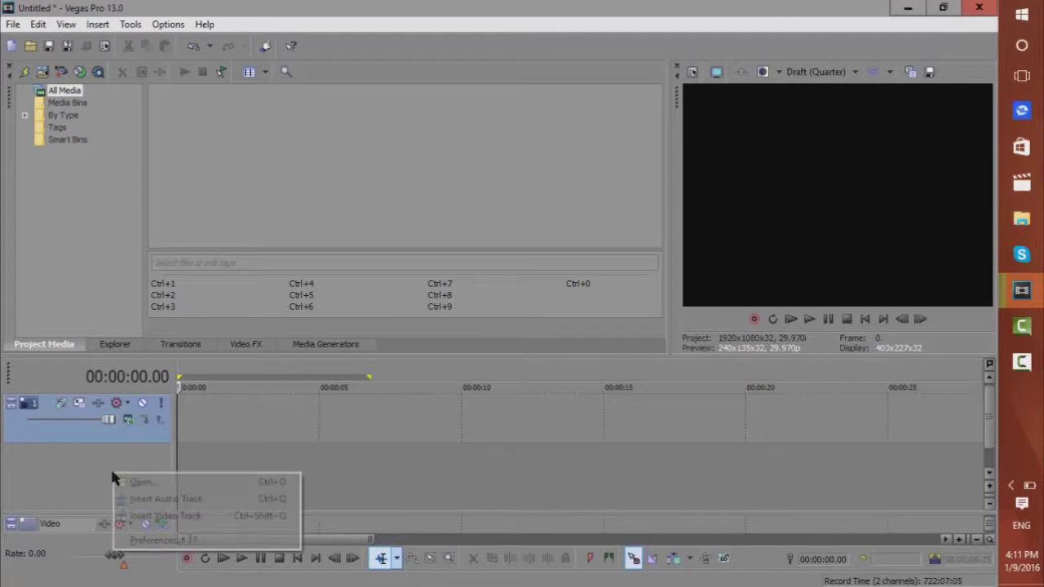
{"action": "left_click", "coordinate": [150, 516]}
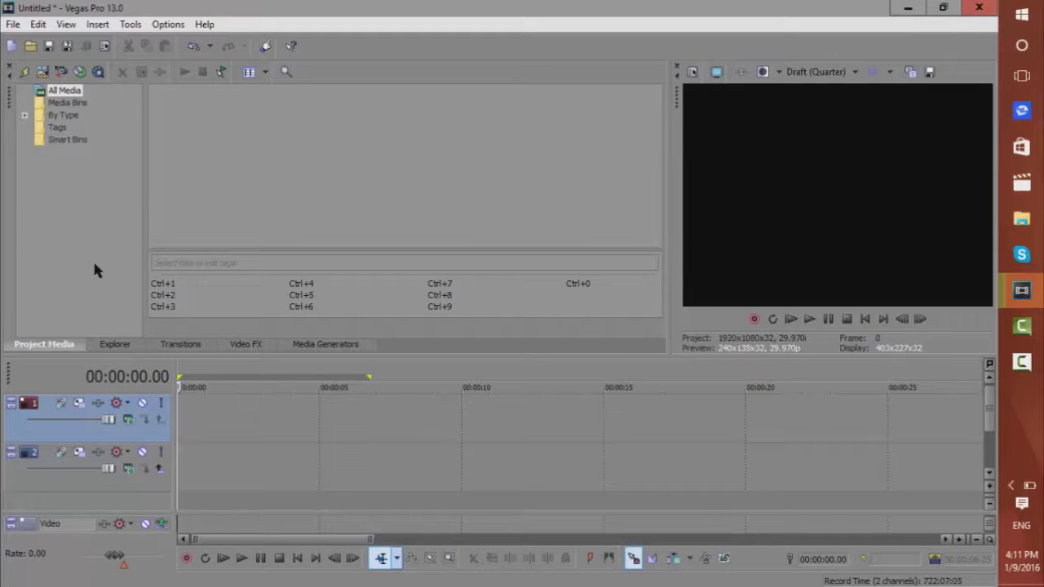
Step: Import Image1.jpg and move its clip down onto video track 2
{"action": "left_click", "coordinate": [13, 24]}
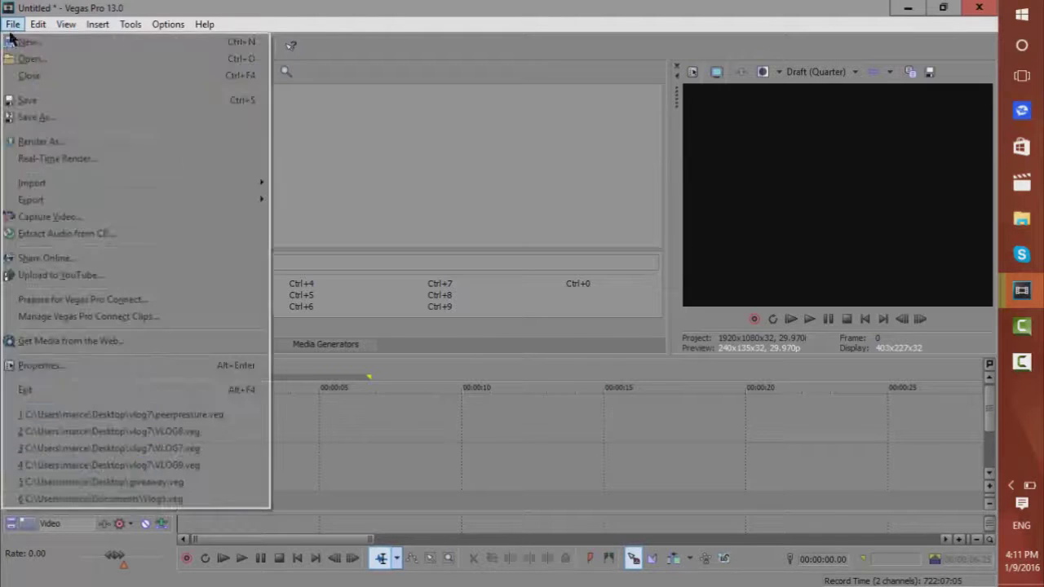
{"action": "left_click", "coordinate": [18, 56]}
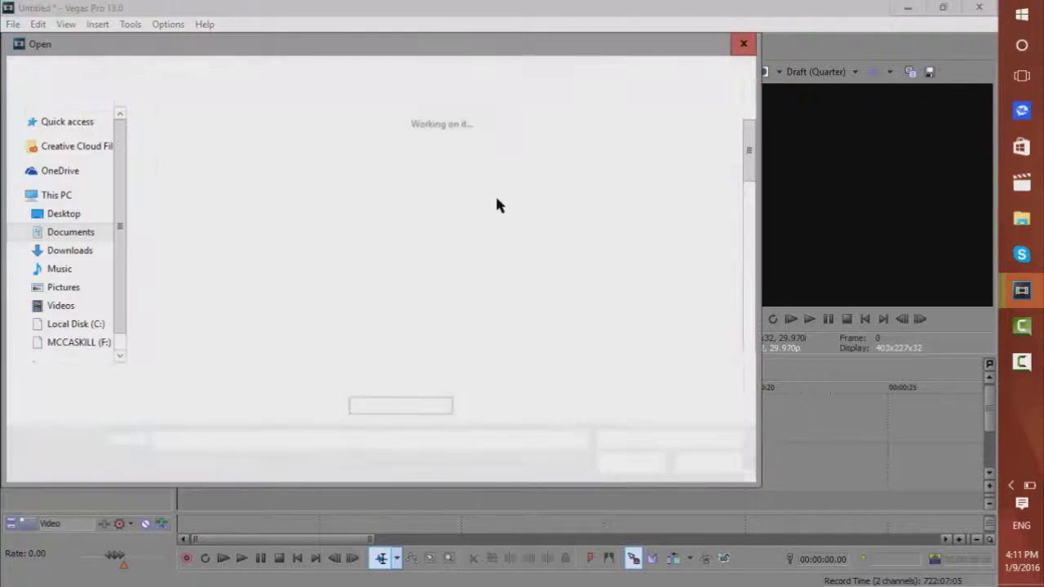
{"action": "double_click", "coordinate": [605, 328]}
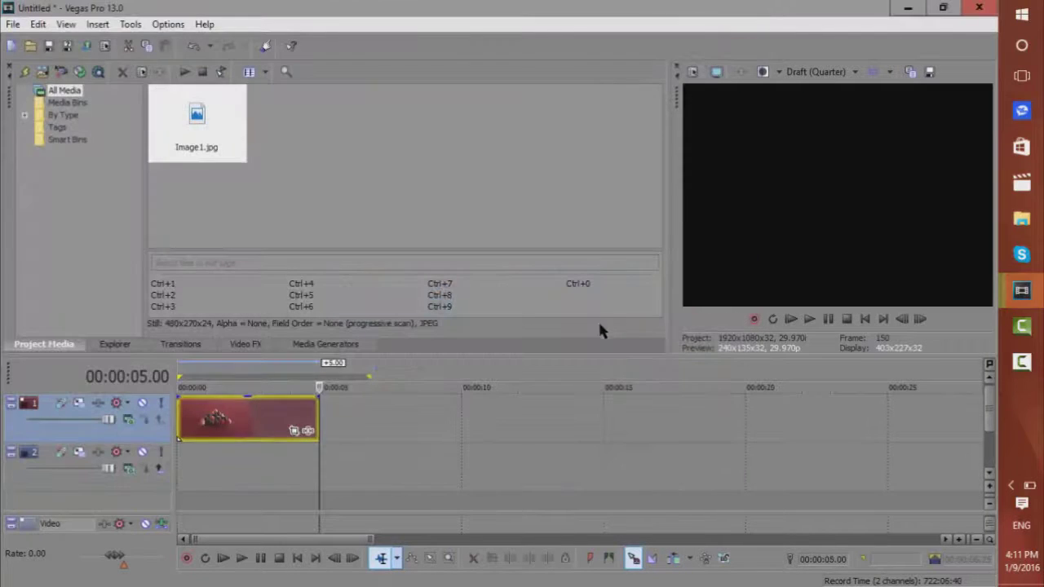
{"action": "left_click_drag", "start_coordinate": [212, 420], "coordinate": [212, 469]}
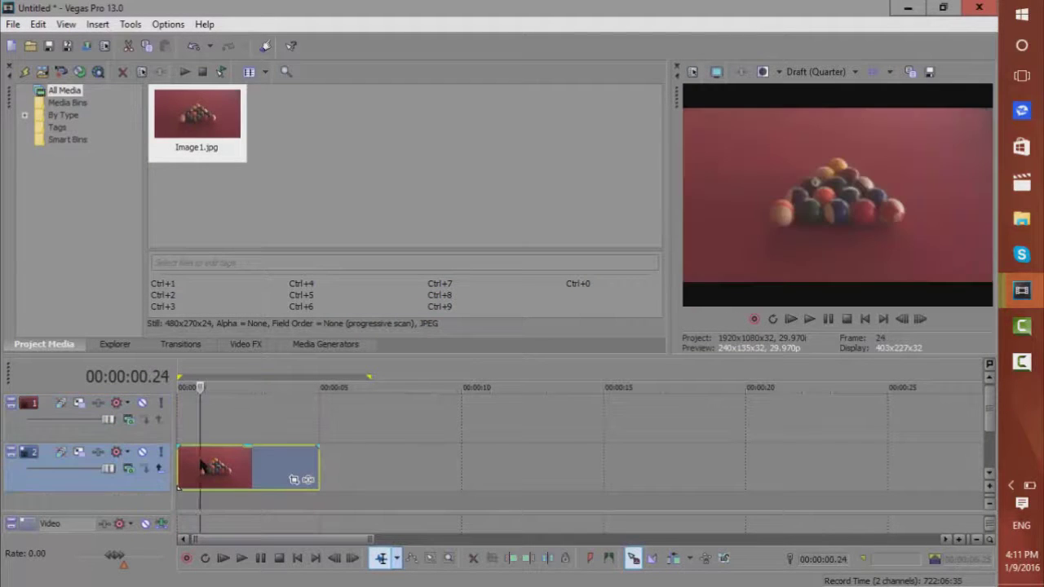
Step: Move the playhead back toward the start, select track 1, and show the Color Gradient presets
{"action": "left_click", "coordinate": [231, 462]}
{"action": "left_click", "coordinate": [216, 462]}
{"action": "left_click", "coordinate": [191, 464]}
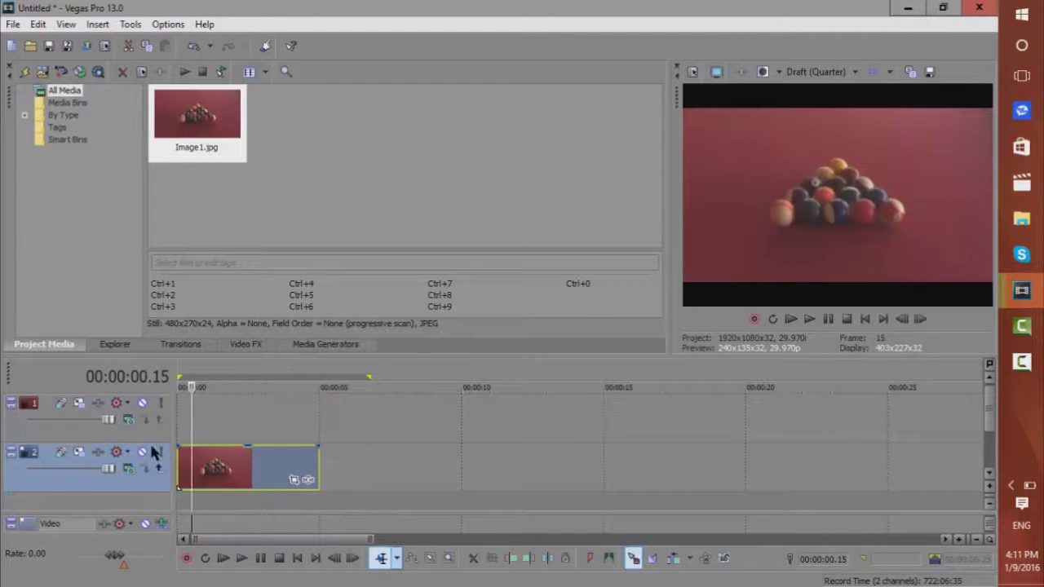
{"action": "left_click", "coordinate": [139, 436]}
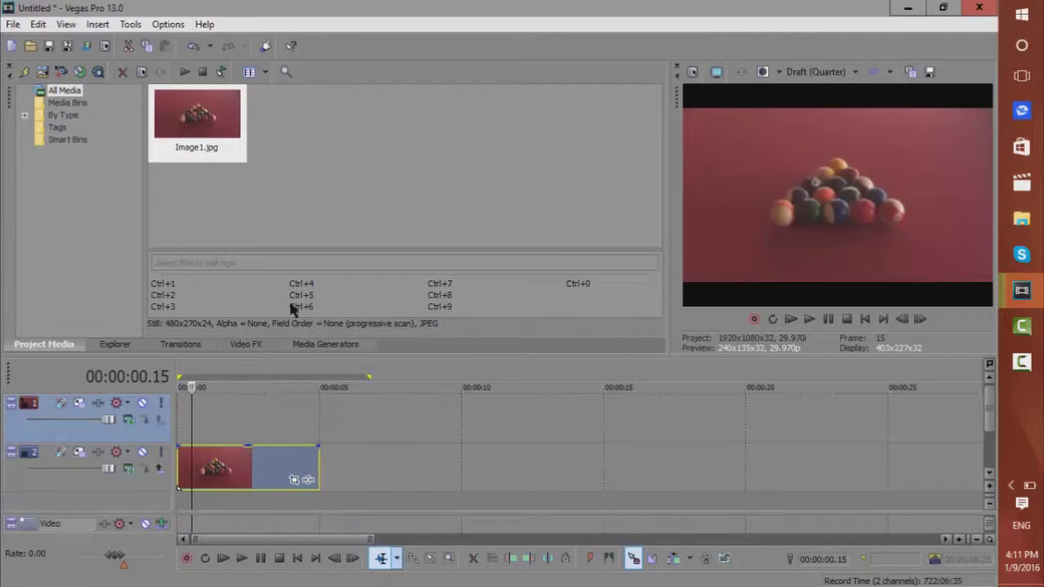
{"action": "left_click", "coordinate": [292, 346]}
Step: Drop an Elliptical Ring gradient onto track 1 and switch it to the 'cc' yellow ellipse preset
{"action": "left_click", "coordinate": [174, 212]}
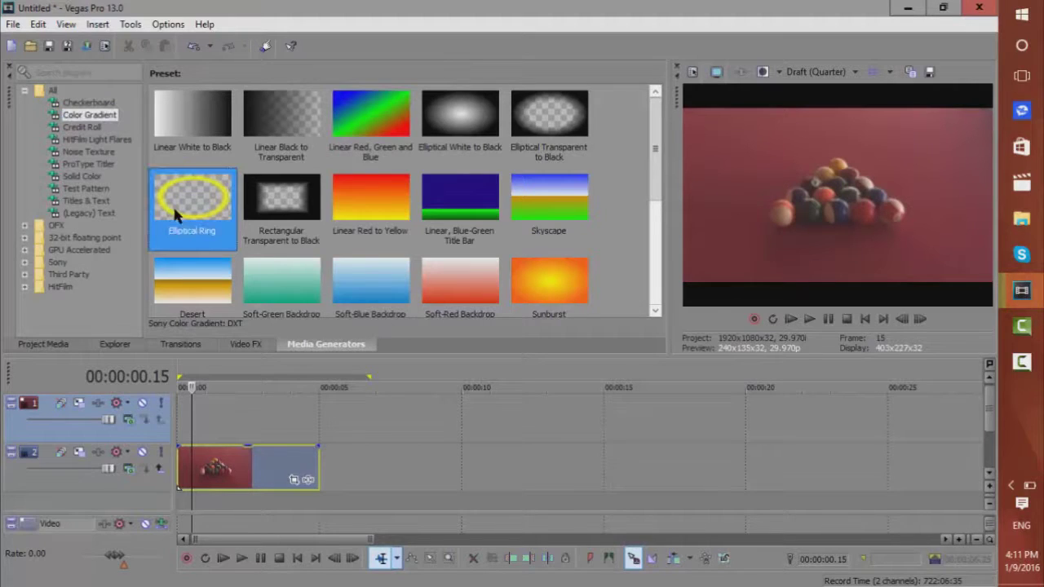
{"action": "left_click_drag", "start_coordinate": [174, 212], "coordinate": [197, 407]}
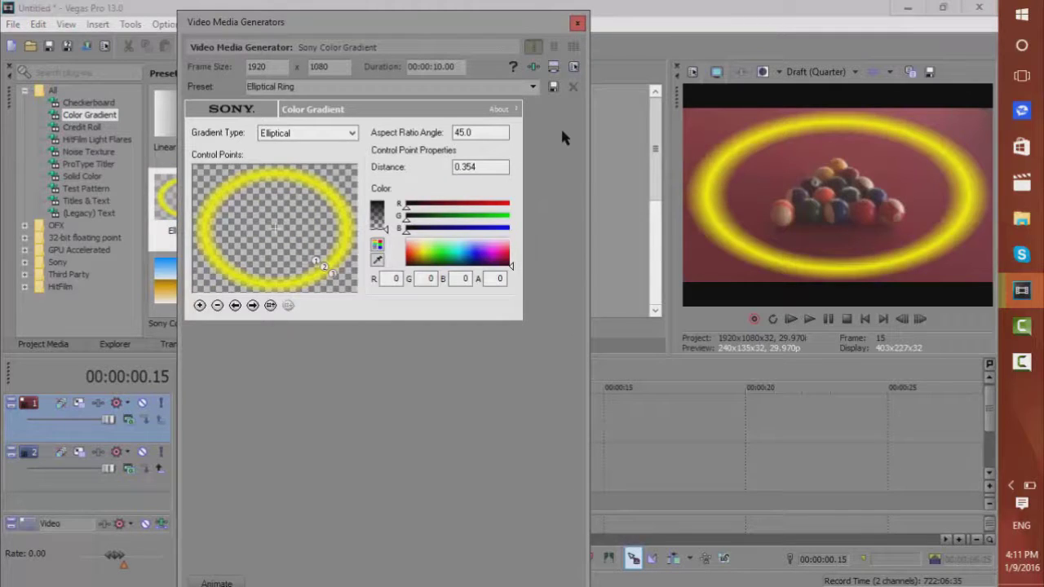
{"action": "left_click", "coordinate": [533, 87]}
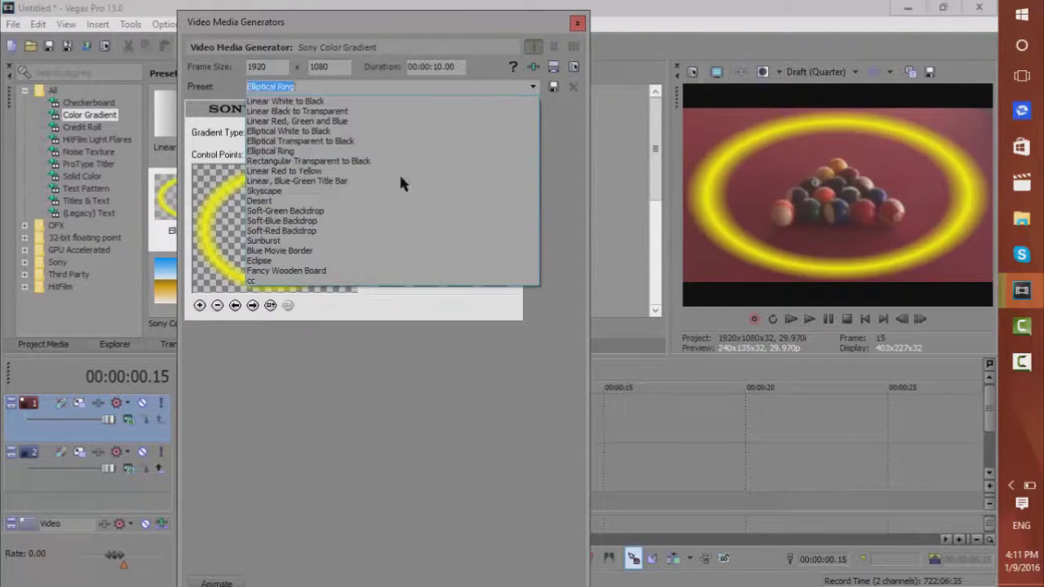
{"action": "left_click", "coordinate": [274, 281]}
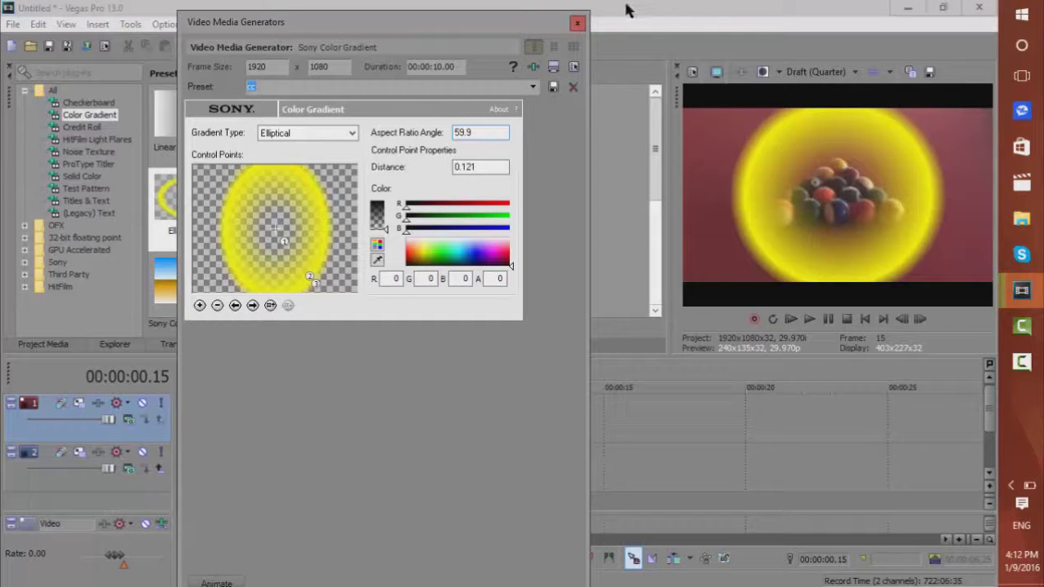
{"action": "left_click", "coordinate": [576, 25]}
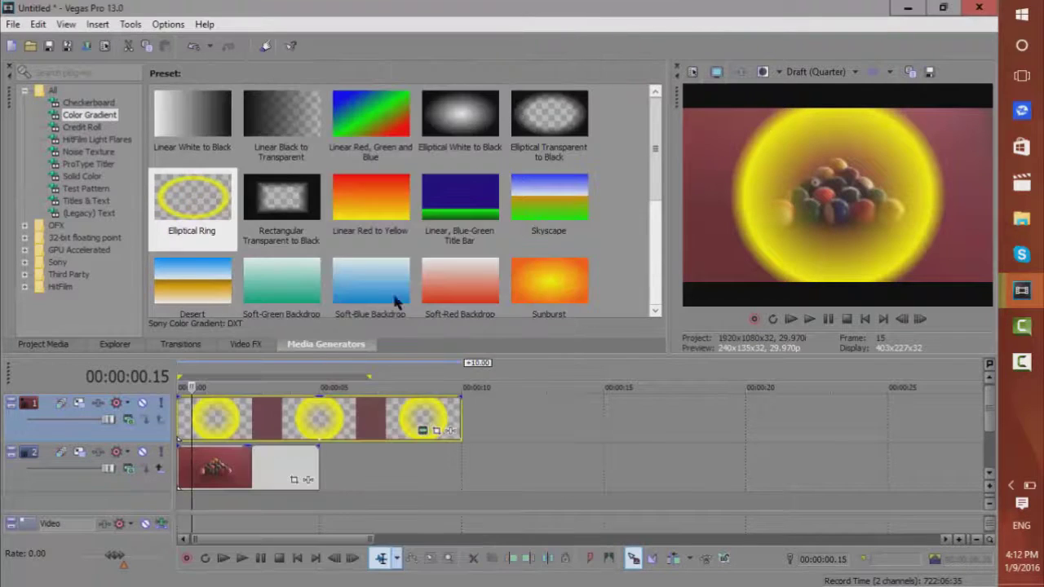
Step: Trim the gradient clip to about 3 seconds and pick Custom compositing for track 1
{"action": "left_click", "coordinate": [457, 427]}
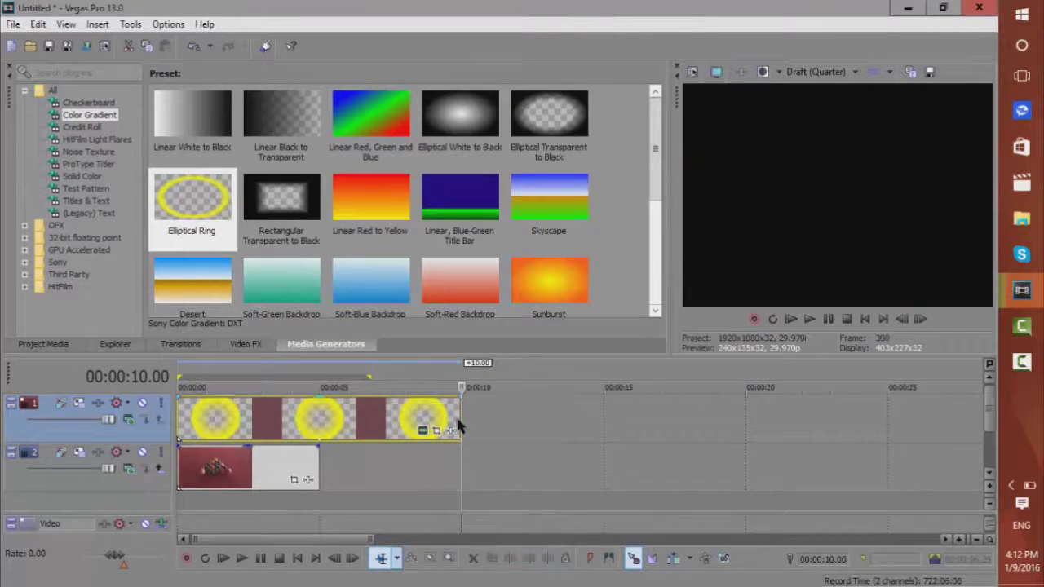
{"action": "left_click_drag", "start_coordinate": [459, 424], "coordinate": [444, 424]}
{"action": "left_click_drag", "start_coordinate": [334, 418], "coordinate": [269, 428]}
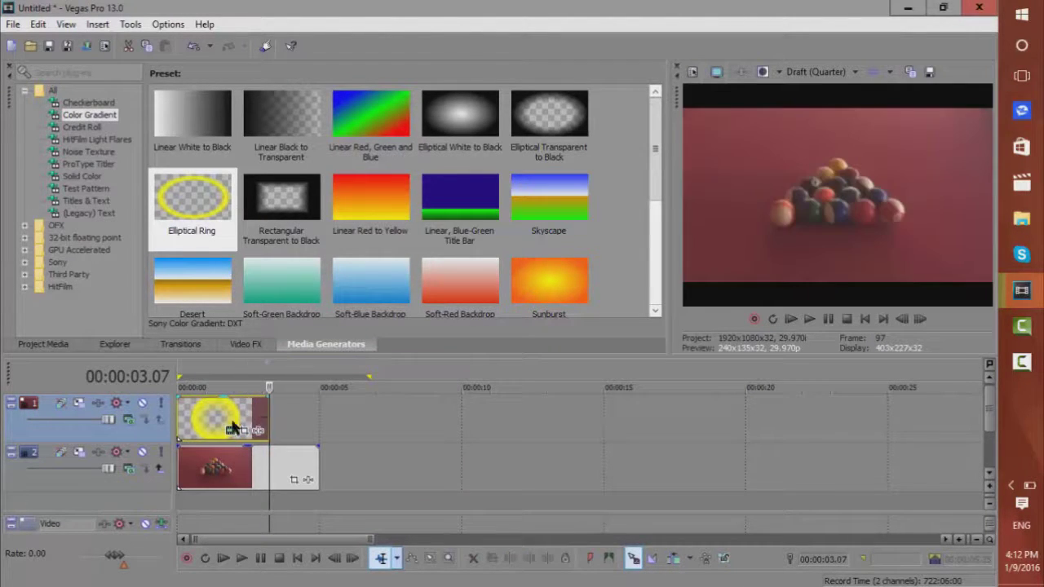
{"action": "left_click", "coordinate": [128, 420]}
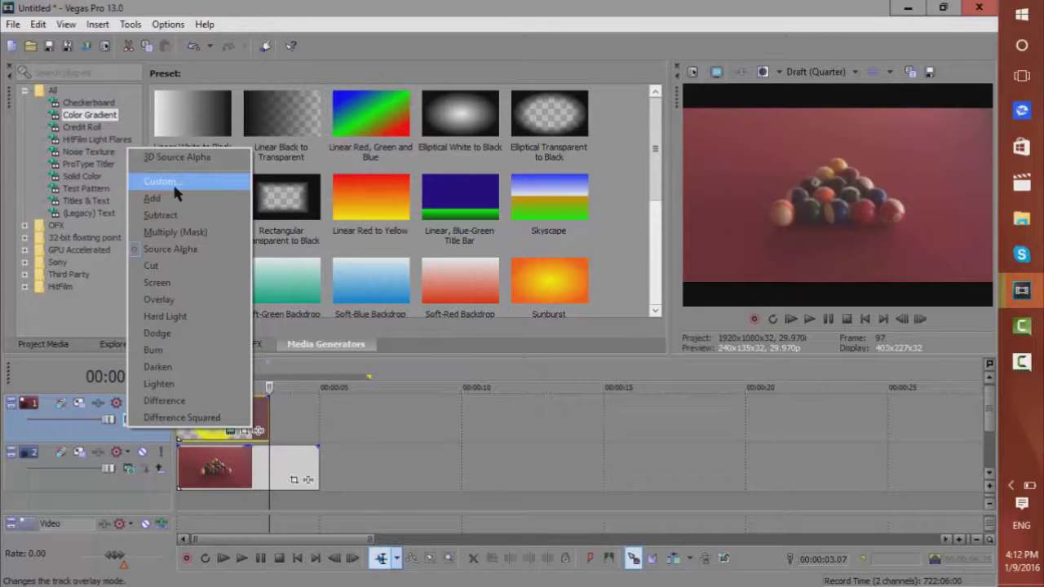
{"action": "left_click", "coordinate": [174, 185]}
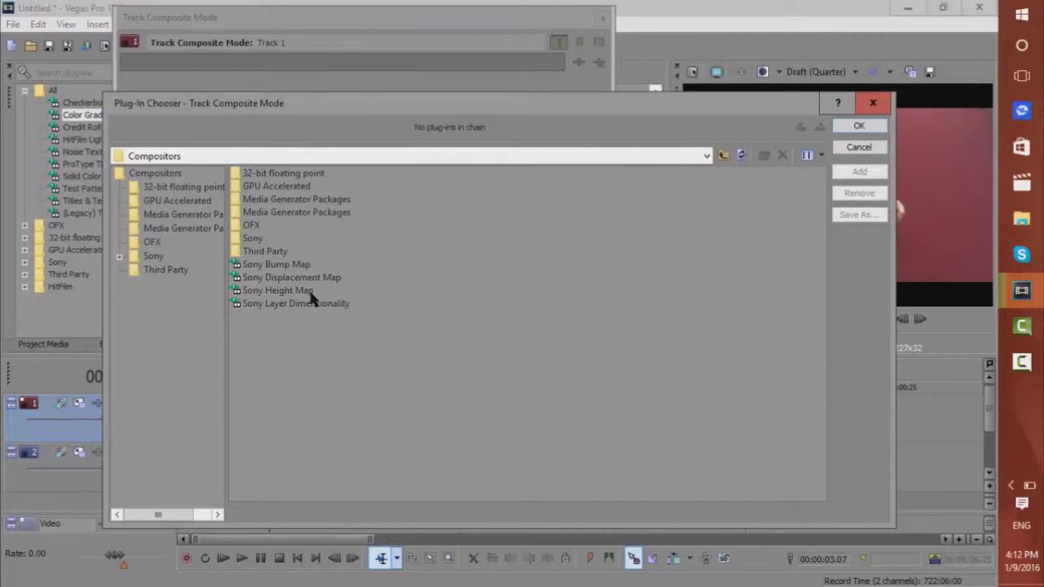
Step: Add Sony Height Map as track 1's compositor and dismiss the preset-save warning
{"action": "left_click", "coordinate": [309, 293]}
{"action": "left_click", "coordinate": [863, 171]}
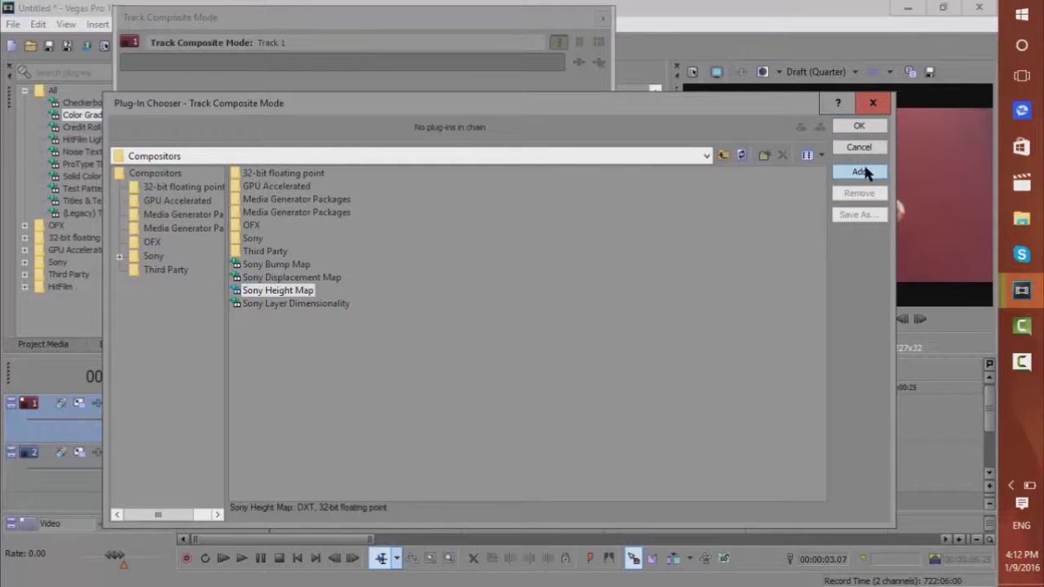
{"action": "left_click", "coordinate": [858, 127]}
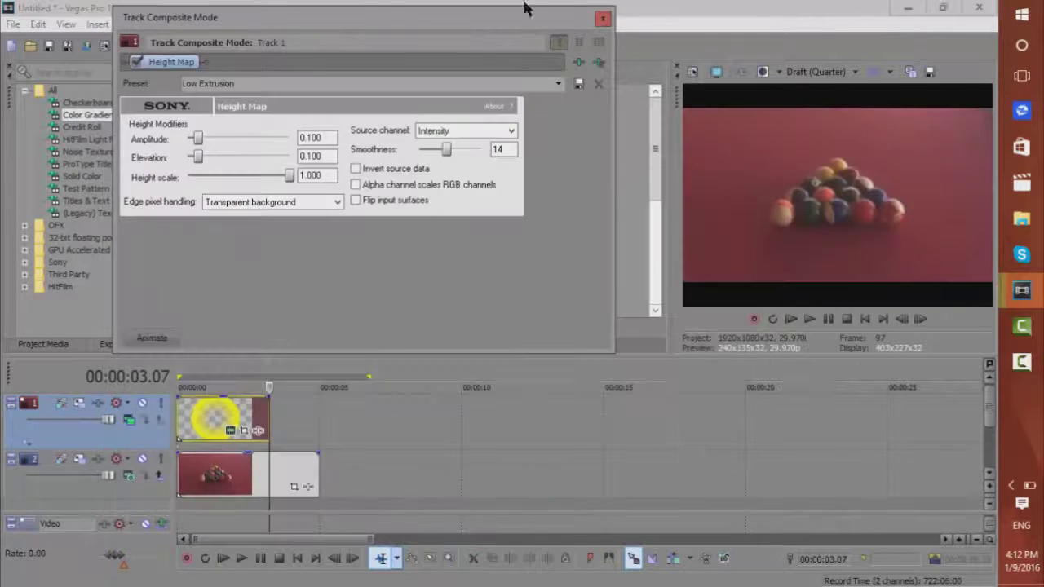
{"action": "left_click_drag", "start_coordinate": [359, 16], "coordinate": [353, 56]}
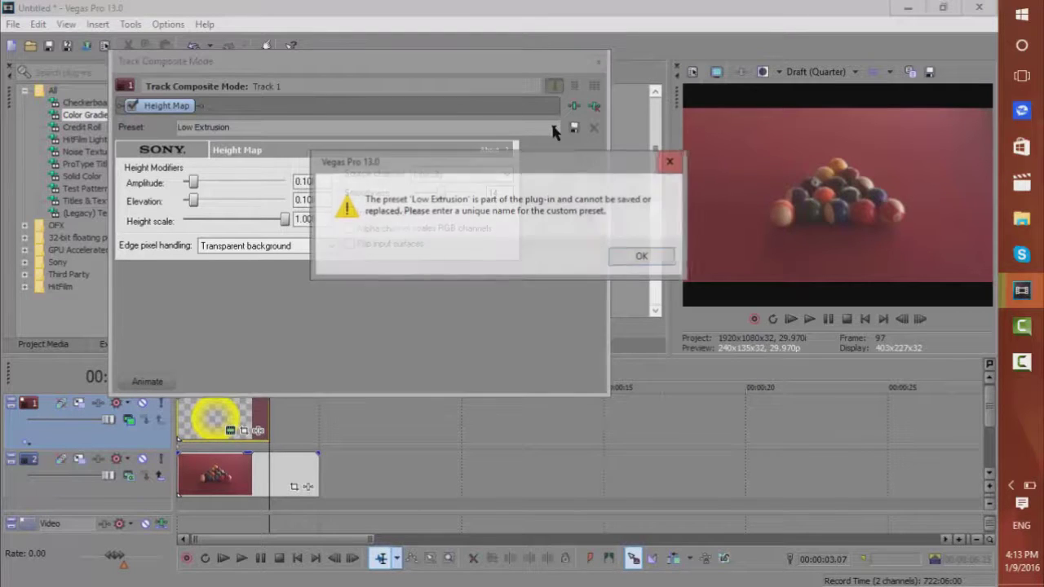
{"action": "left_click", "coordinate": [674, 161]}
Step: Apply the CC Lens Height Map preset and preview the warp at a few early moments
{"action": "left_click", "coordinate": [555, 127]}
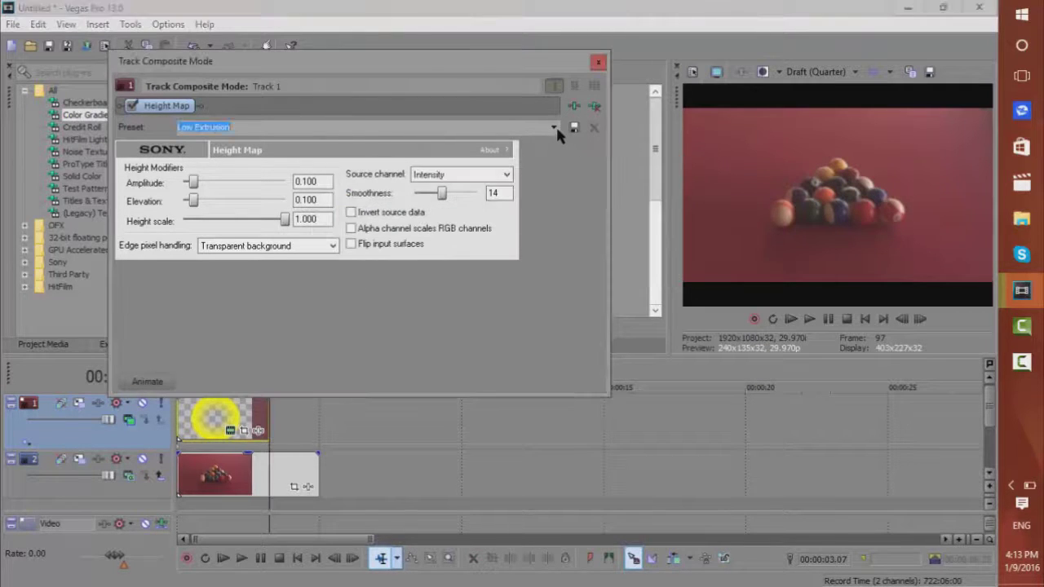
{"action": "left_click", "coordinate": [350, 192]}
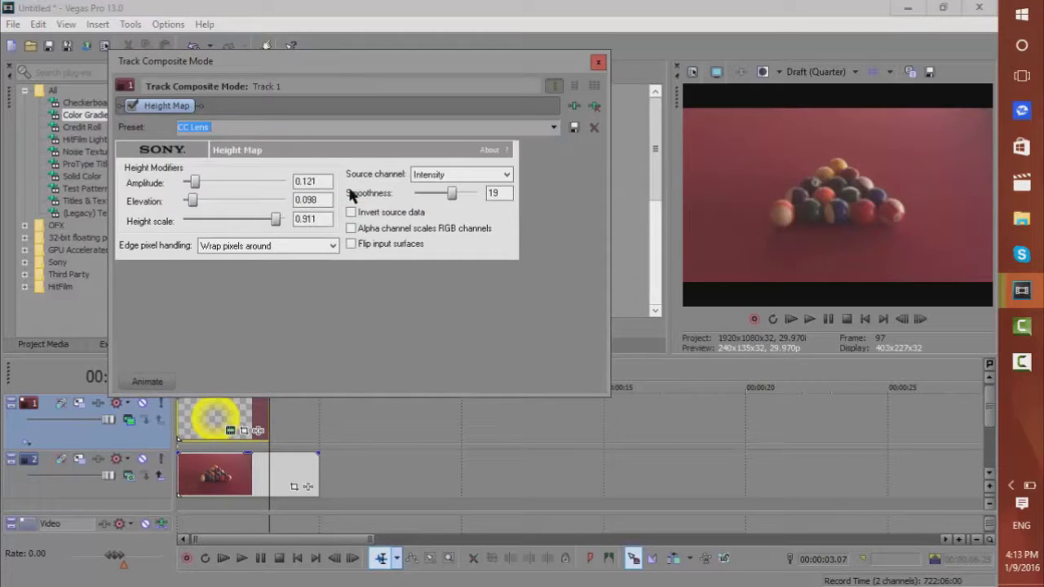
{"action": "left_click", "coordinate": [209, 419]}
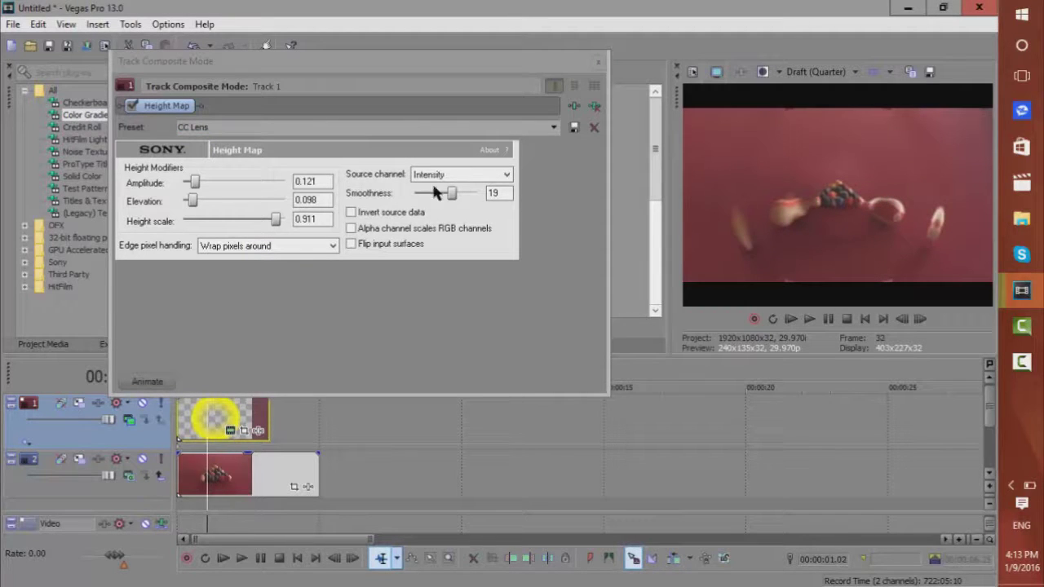
{"action": "left_click", "coordinate": [227, 417]}
{"action": "left_click", "coordinate": [205, 417]}
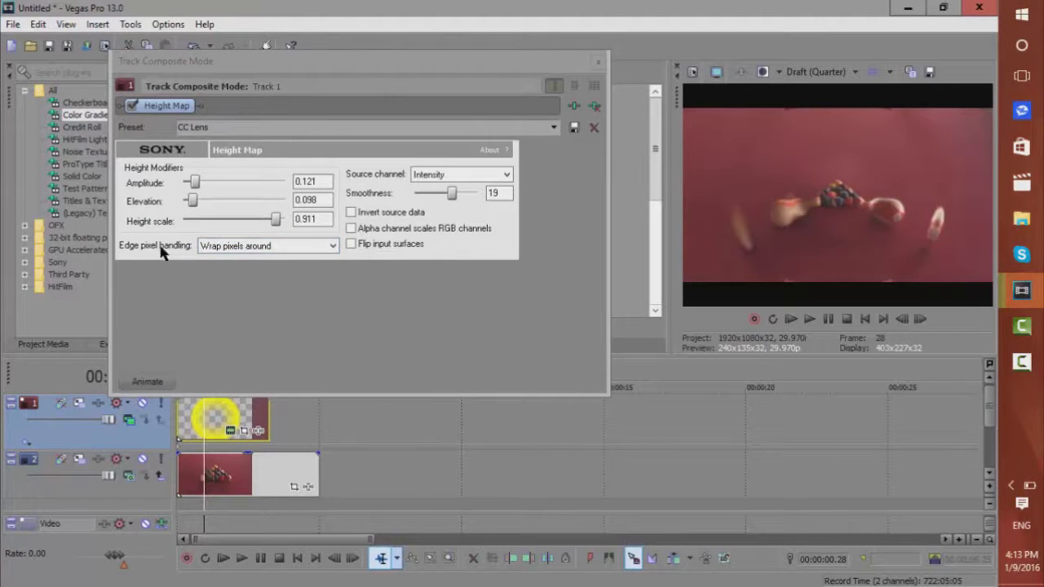
Step: Set edge pixel handling to Wrap pixels around and close Track Composite Mode
{"action": "left_click", "coordinate": [255, 248]}
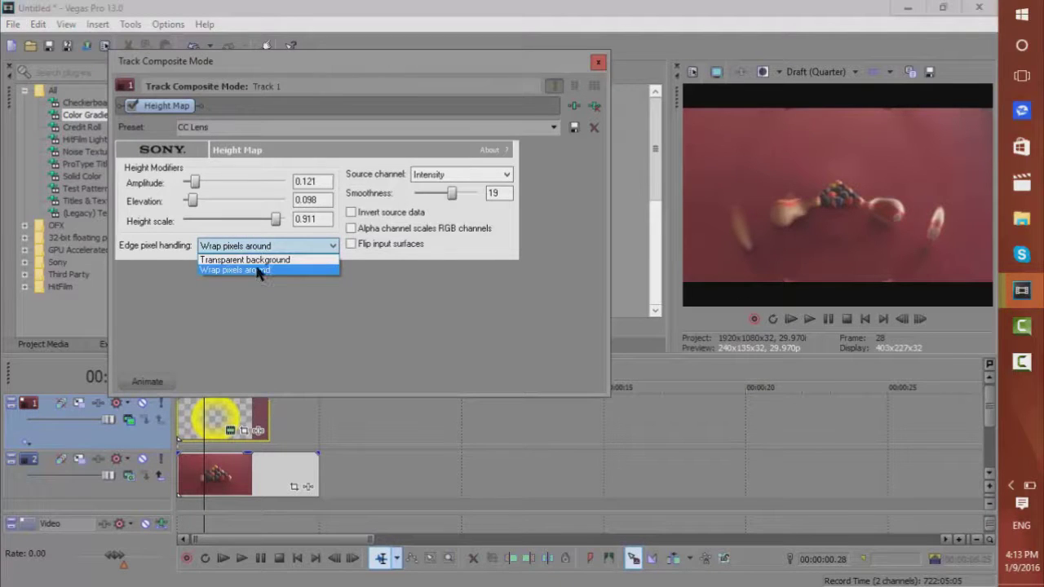
{"action": "left_click", "coordinate": [257, 271]}
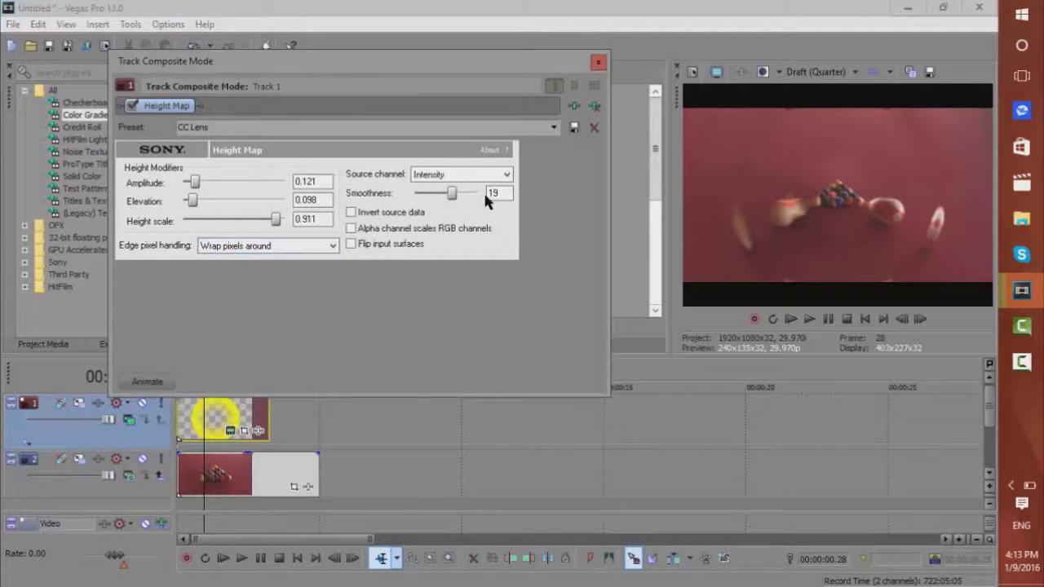
{"action": "left_click", "coordinate": [597, 62]}
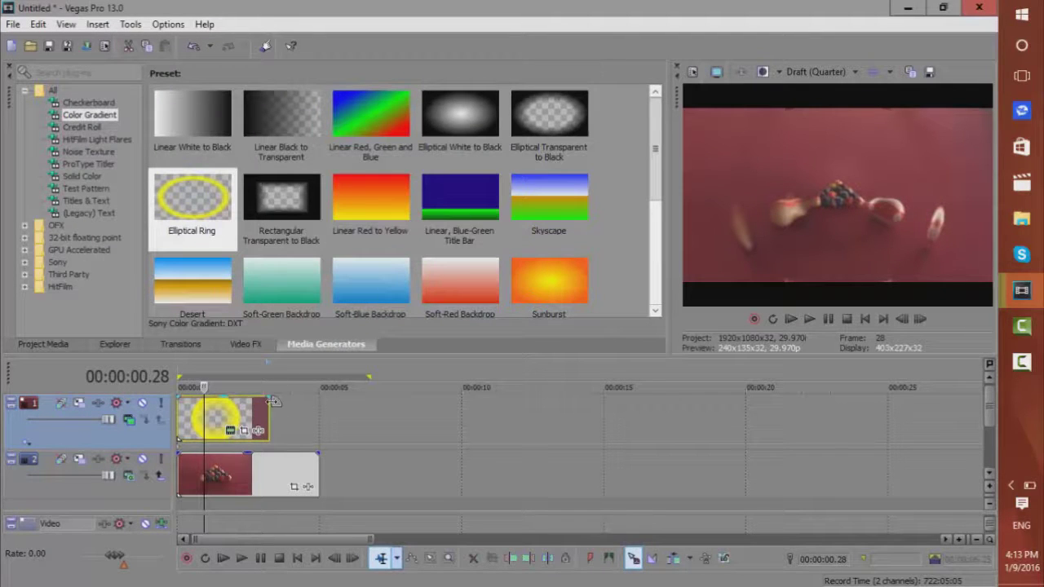
Step: At the gradient's first frame, enlarge its Pan/Crop frame to 13,875.3 × 7,804.8
{"action": "left_click", "coordinate": [245, 432]}
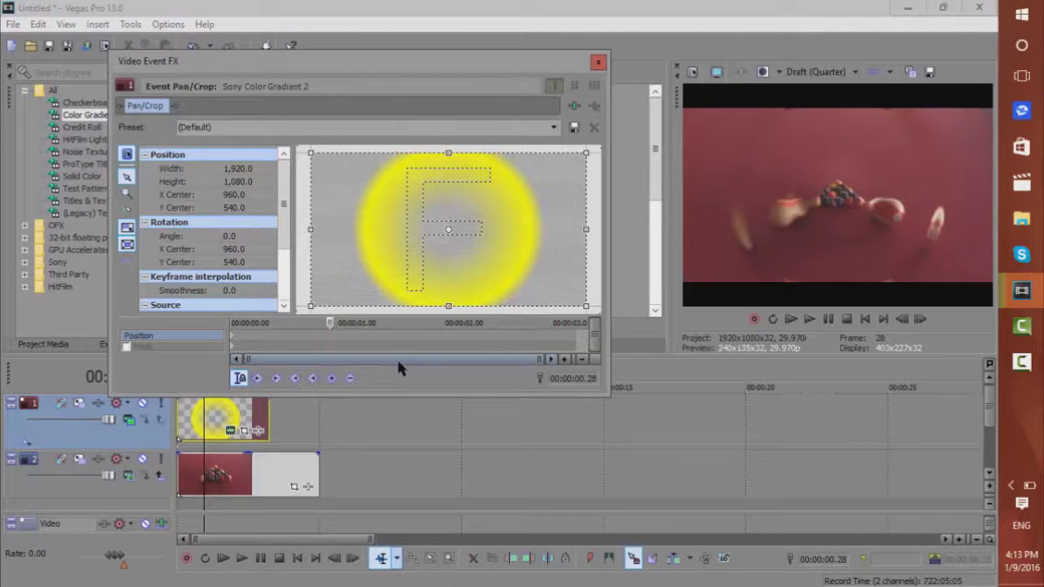
{"action": "left_click", "coordinate": [232, 339]}
{"action": "left_click", "coordinate": [181, 418]}
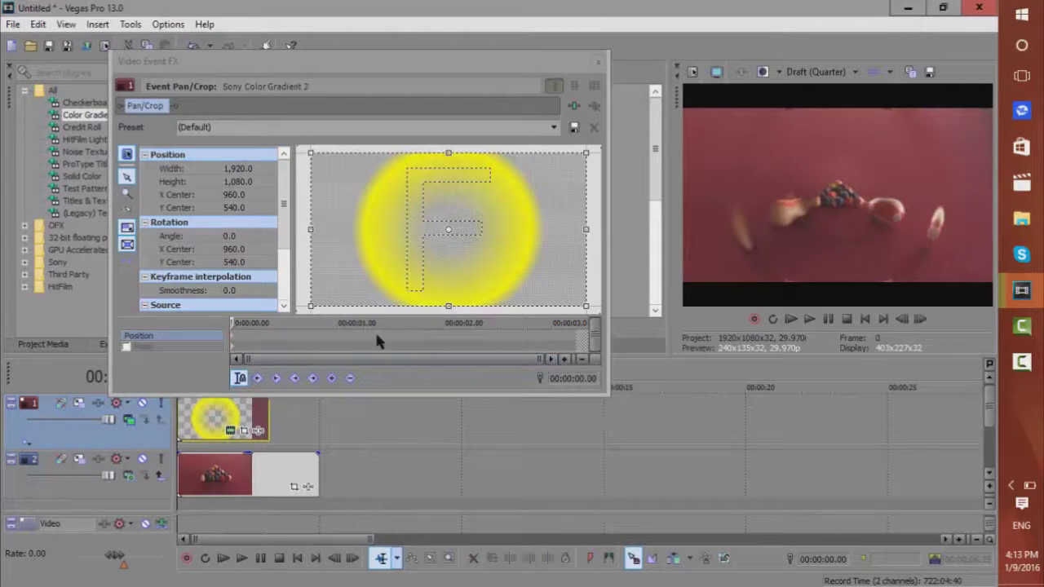
{"action": "left_click", "coordinate": [585, 308]}
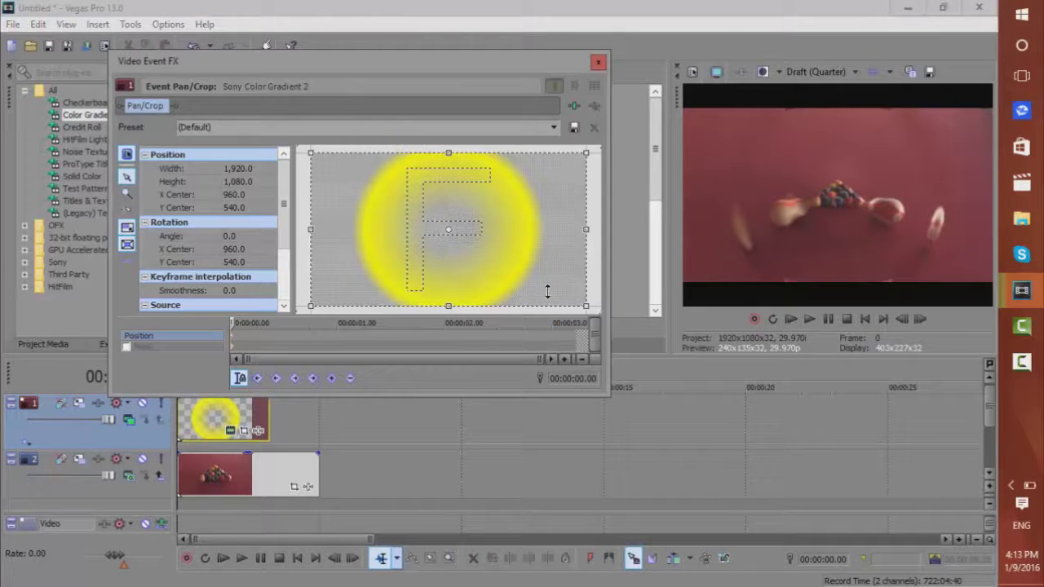
{"action": "left_click", "coordinate": [126, 193]}
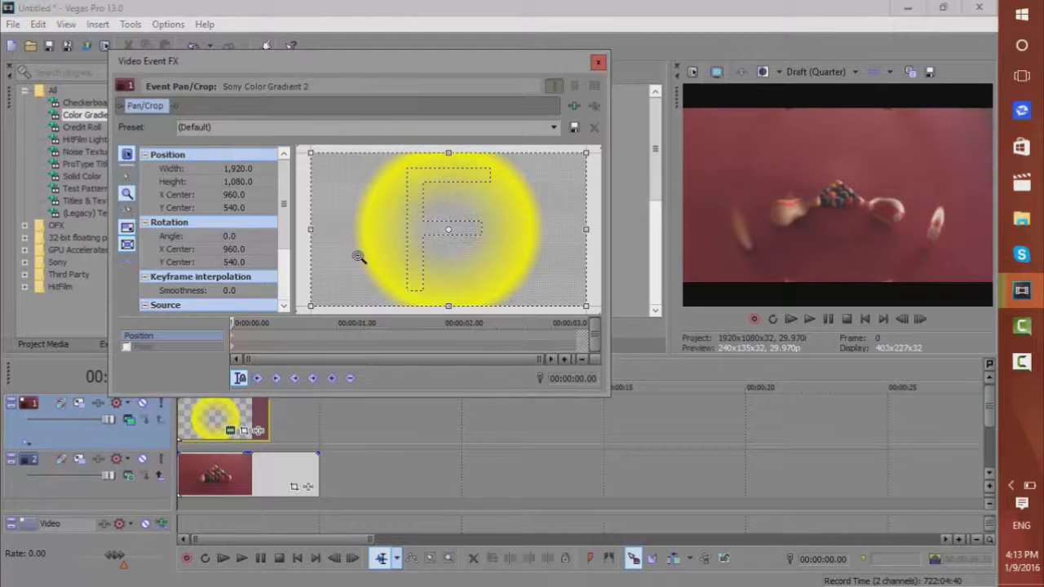
{"action": "scroll", "coordinate": [358, 257], "scroll_direction": "down", "scroll_amount": 3}
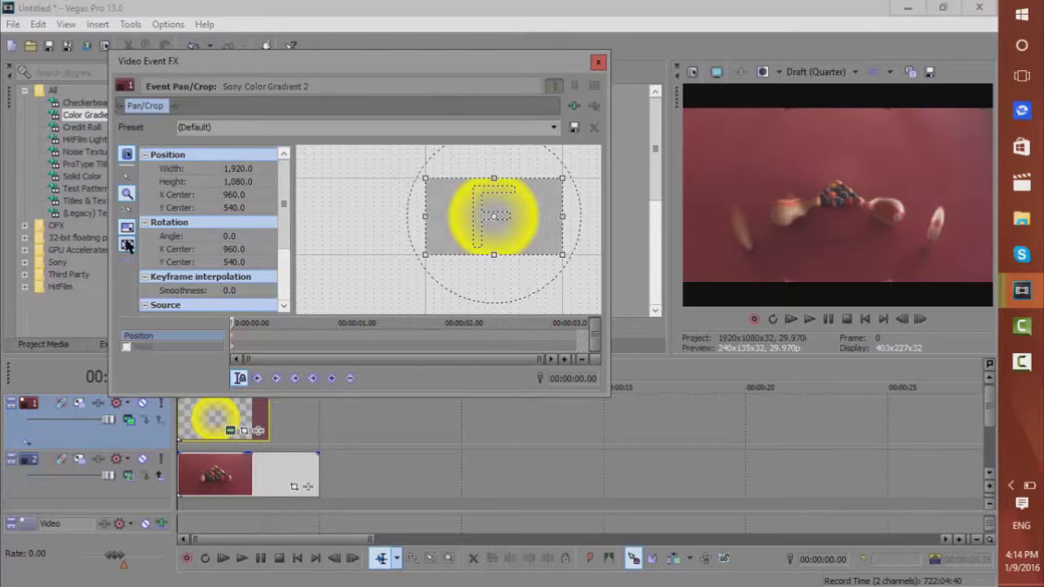
{"action": "left_click", "coordinate": [127, 176]}
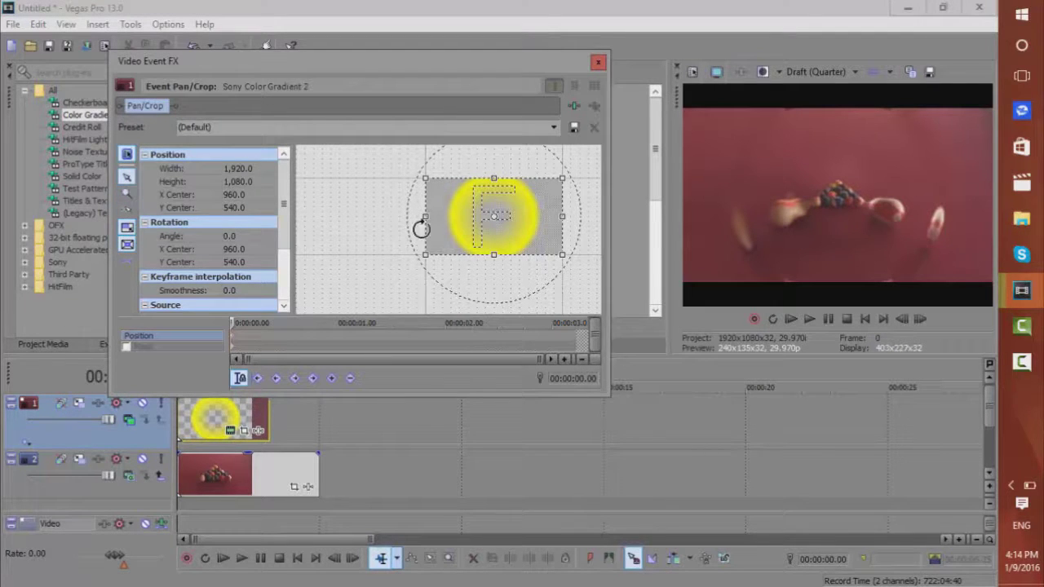
{"action": "left_click_drag", "start_coordinate": [425, 254], "coordinate": [3, 577]}
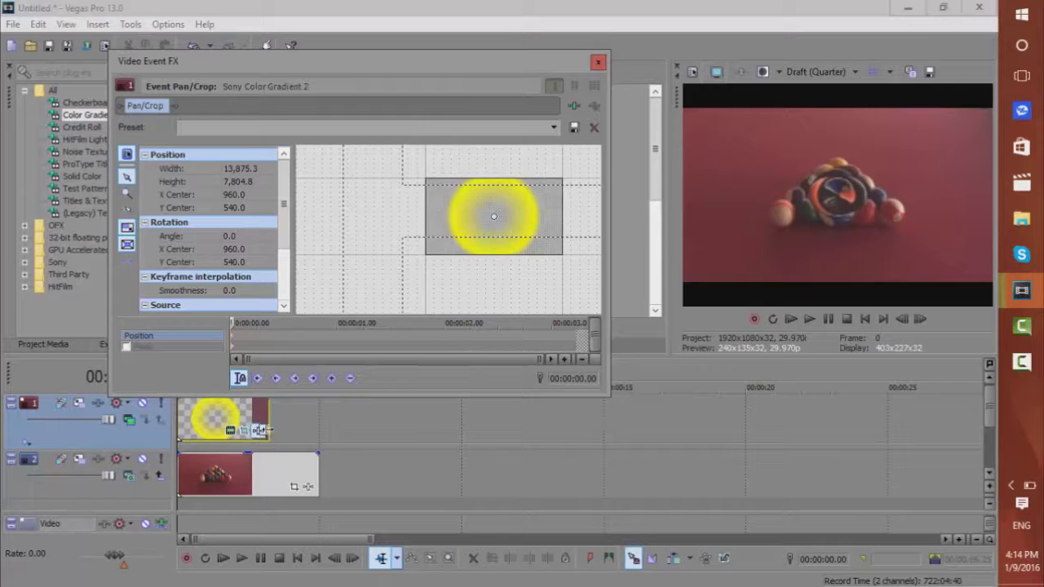
Step: At the gradient's final frame, restore the Pan/Crop box to 1,920 × 1,080
{"action": "left_click", "coordinate": [576, 345]}
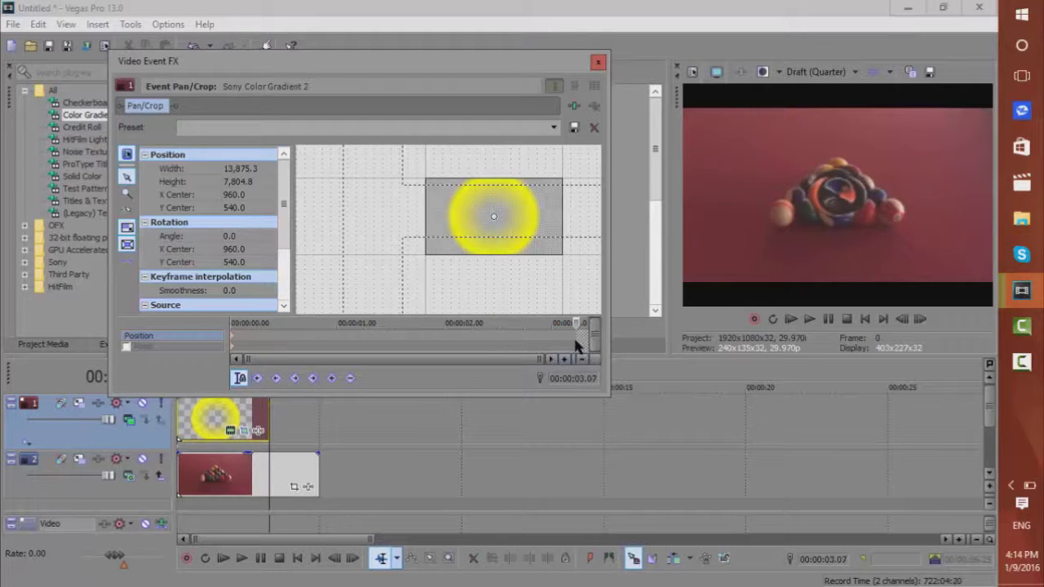
{"action": "left_click", "coordinate": [229, 335]}
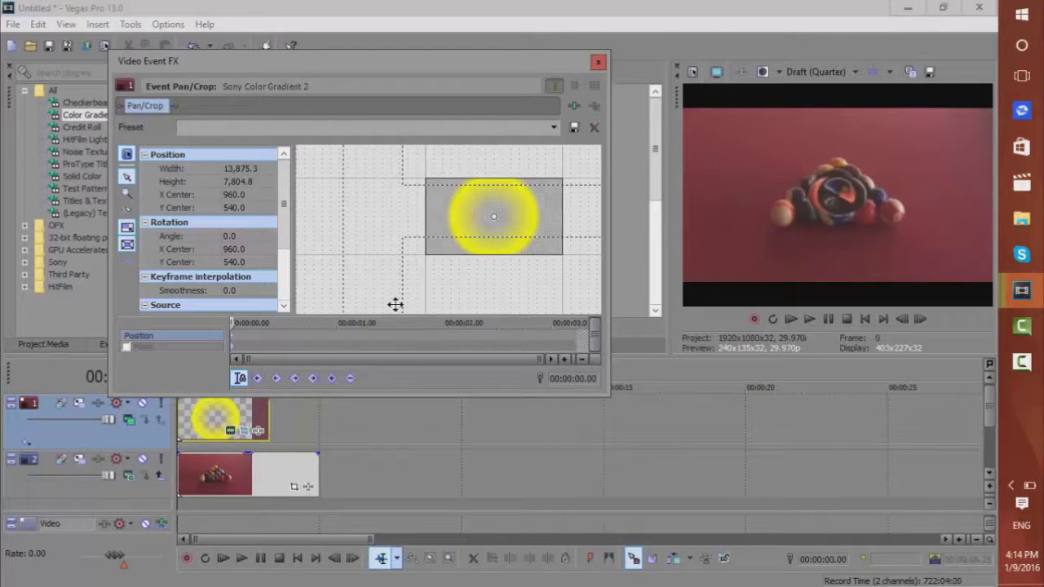
{"action": "left_click", "coordinate": [574, 335]}
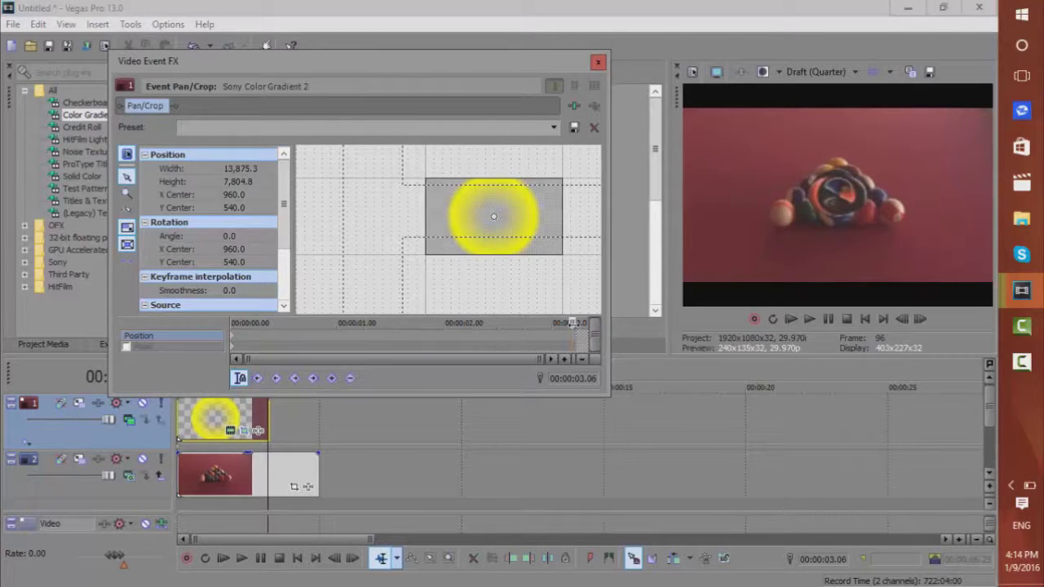
{"action": "left_click", "coordinate": [575, 324]}
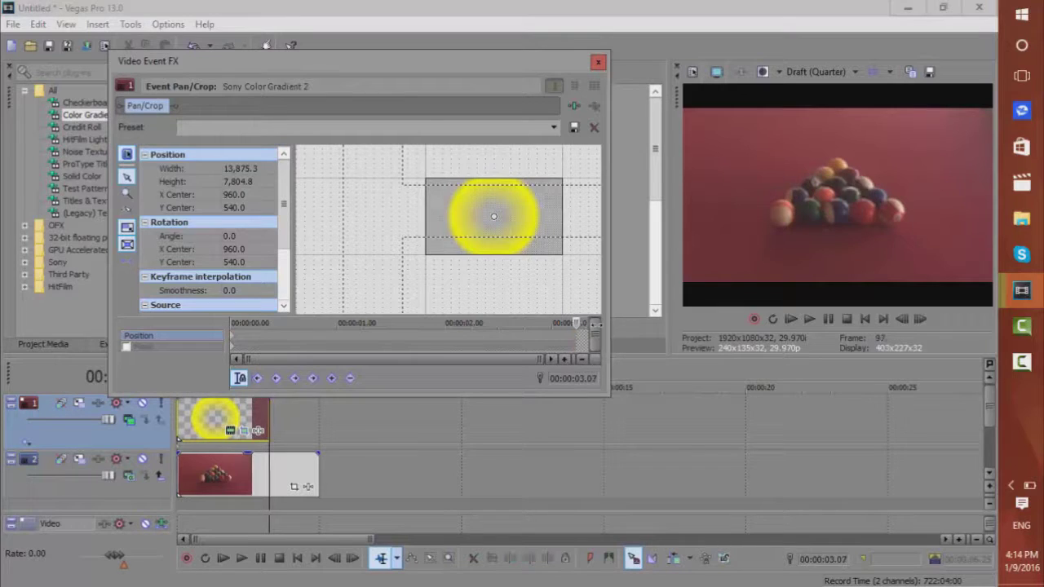
{"action": "right_click", "coordinate": [549, 251]}
{"action": "left_click", "coordinate": [565, 262]}
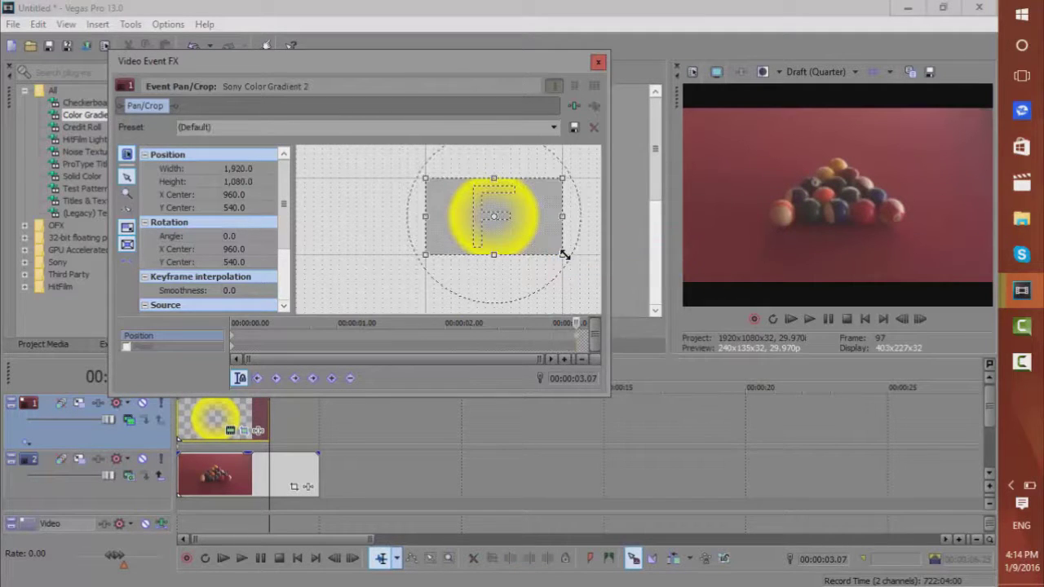
Step: Shrink the final-frame crop box to 155.5 × 87.5 and close Pan/Crop
{"action": "left_click_drag", "start_coordinate": [563, 256], "coordinate": [537, 240]}
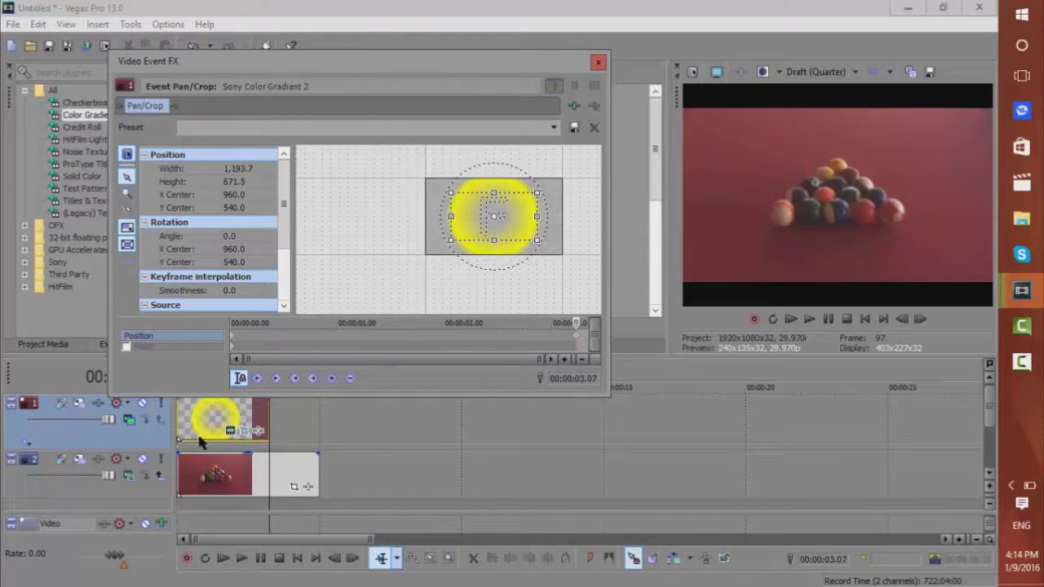
{"action": "left_click", "coordinate": [568, 325]}
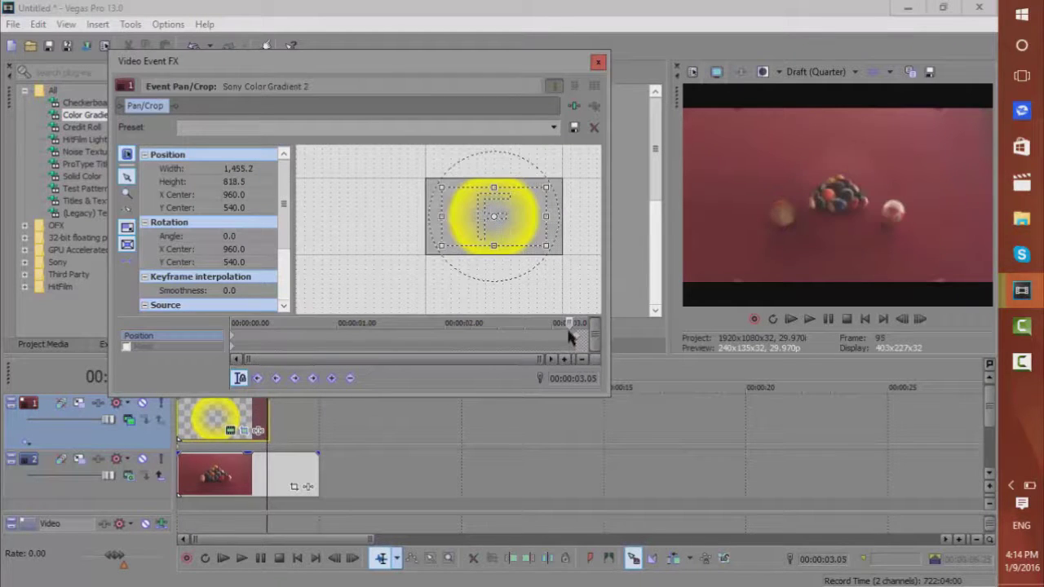
{"action": "left_click_drag", "start_coordinate": [547, 238], "coordinate": [508, 219]}
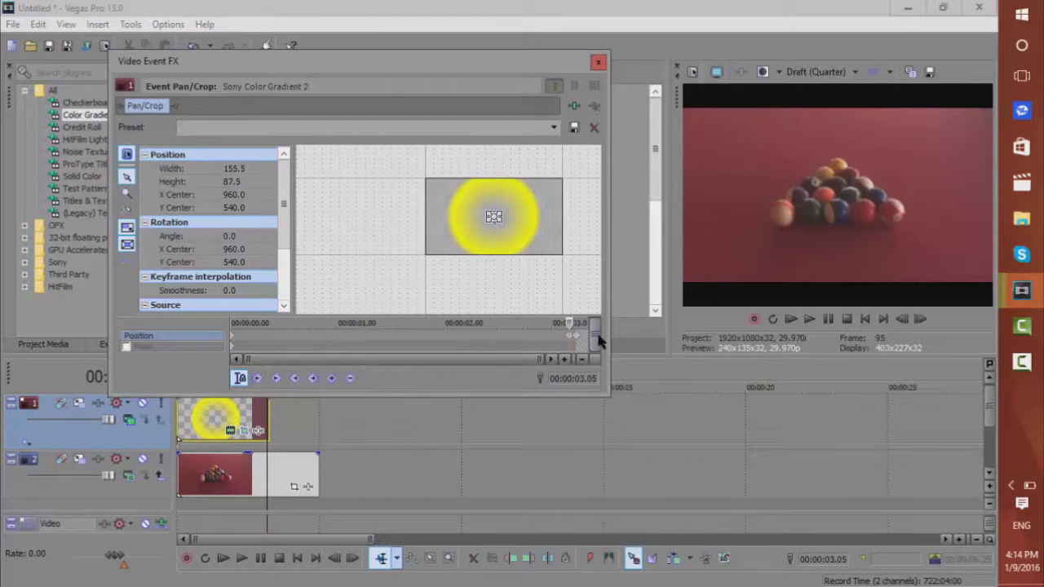
{"action": "left_click", "coordinate": [577, 341]}
{"action": "right_click", "coordinate": [578, 341]}
{"action": "left_click", "coordinate": [574, 341]}
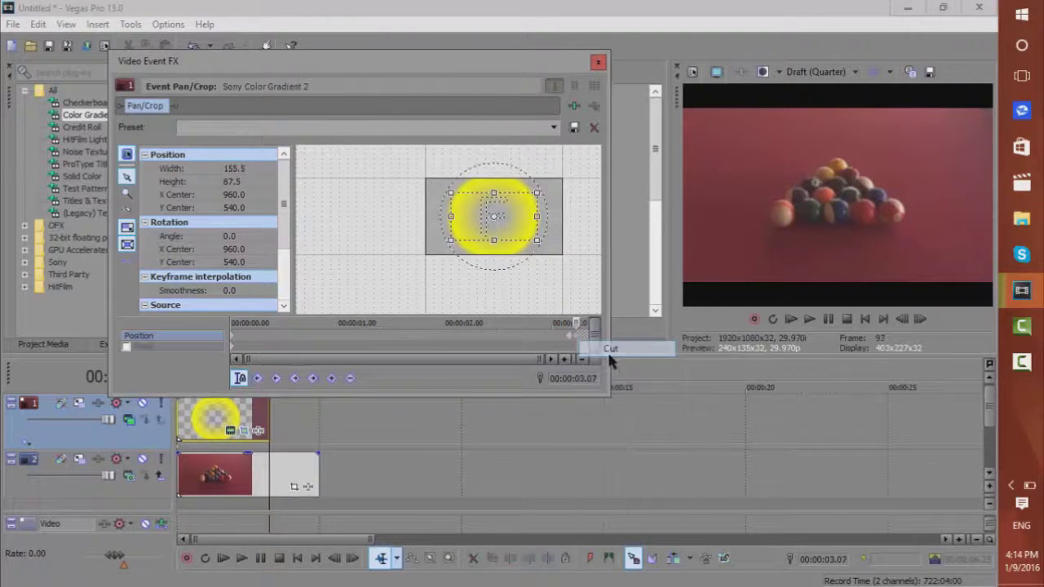
{"action": "left_click", "coordinate": [598, 62]}
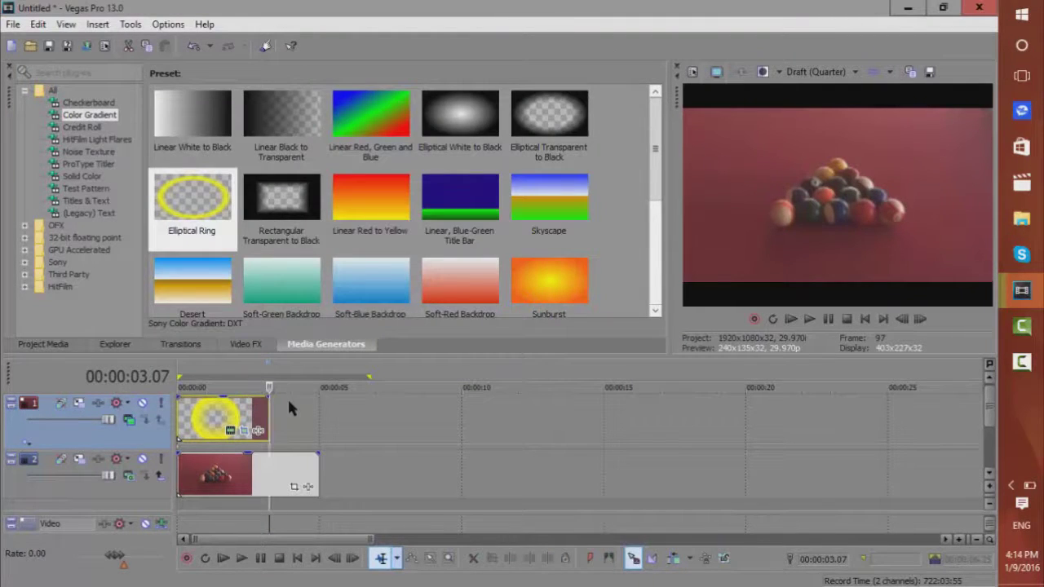
Step: Loop-play the first 5 seconds to preview the lens zoom, pausing near 4 seconds
{"action": "left_click_drag", "start_coordinate": [318, 410], "coordinate": [141, 384]}
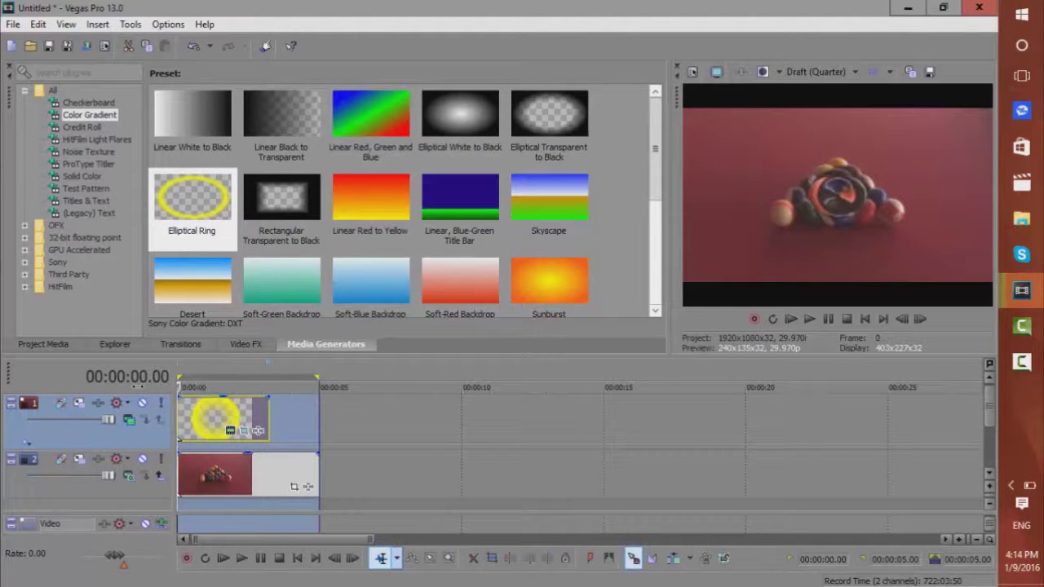
{"action": "key", "text": "space"}
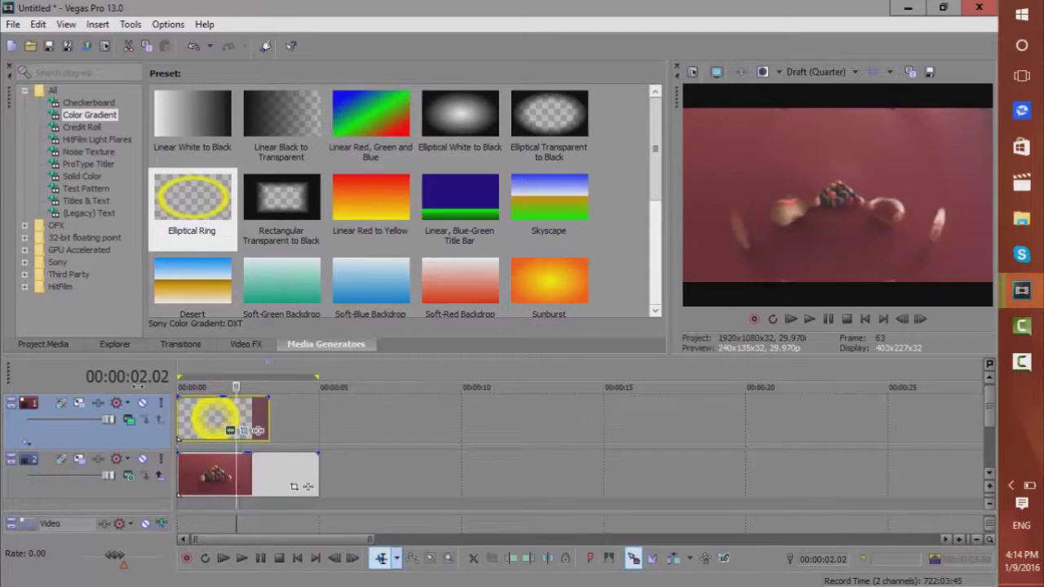
{"action": "key", "text": "space"}
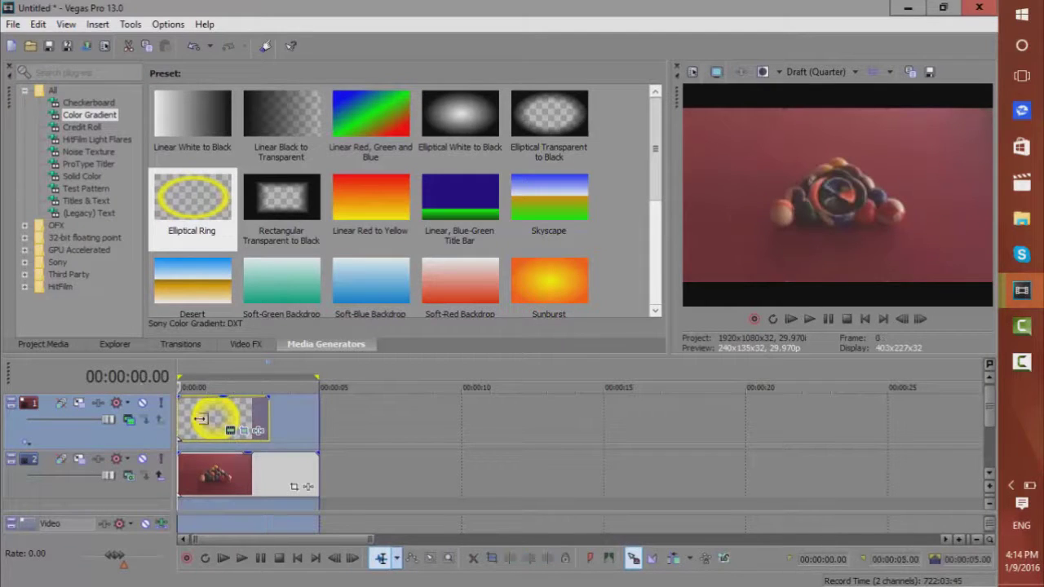
{"action": "left_click", "coordinate": [819, 320]}
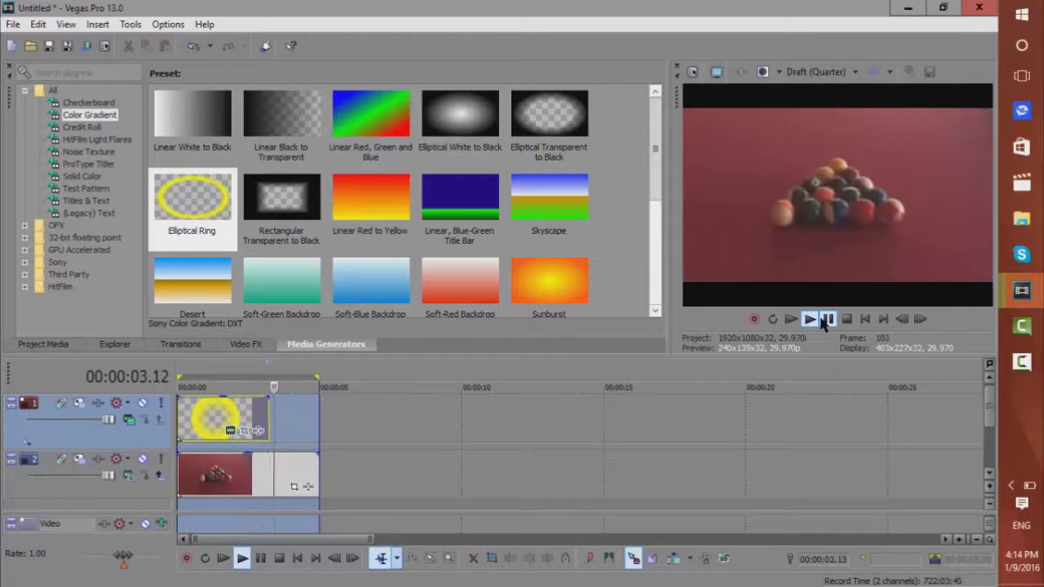
{"action": "left_click", "coordinate": [826, 320]}
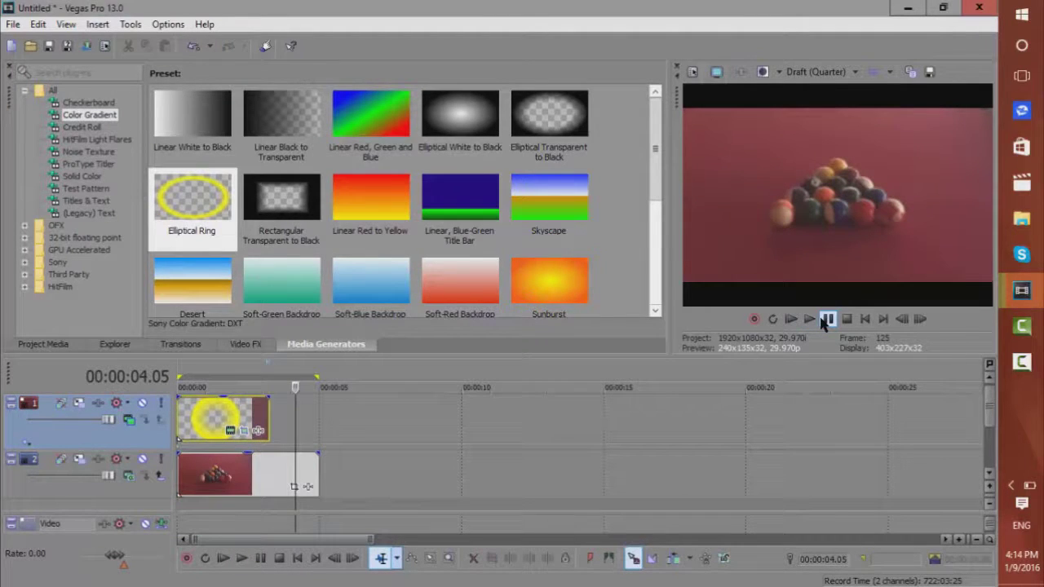